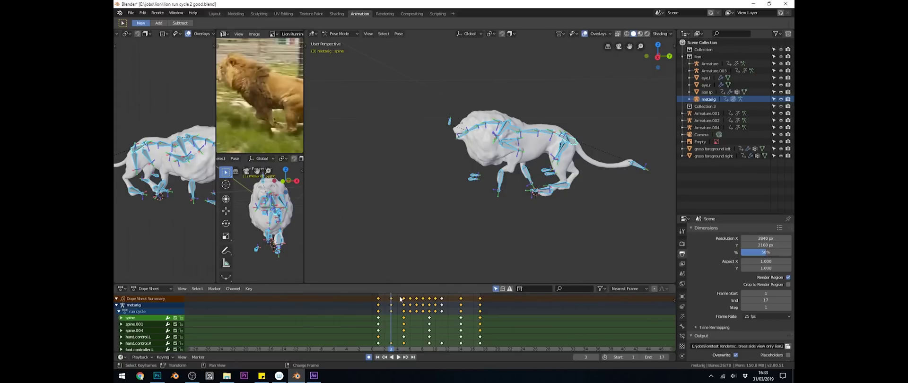
# Step: Play the lion run cycle in Blender, then check the poses at frames 1, 5, 14 and 17
pyautogui.press('space')
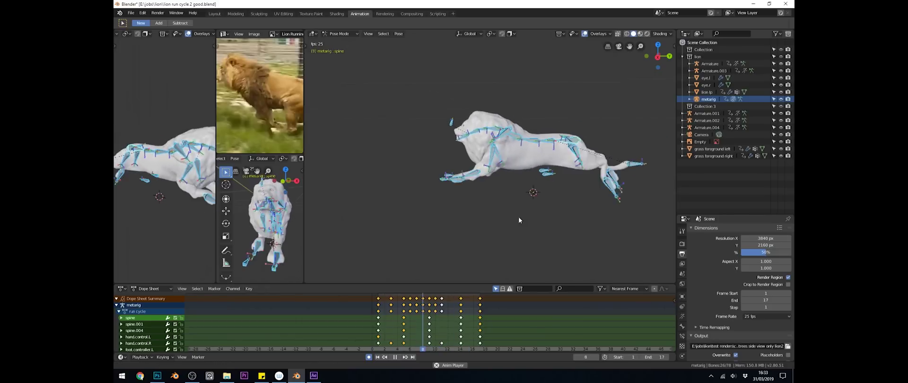
pyautogui.scroll(3, 495, 222)
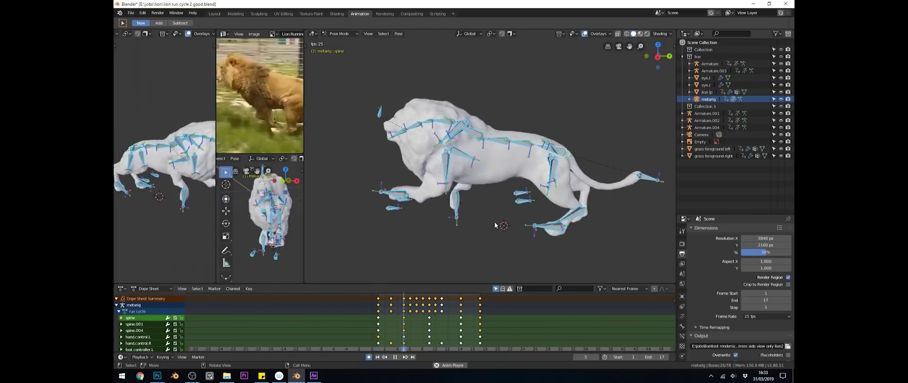
pyautogui.press('space')
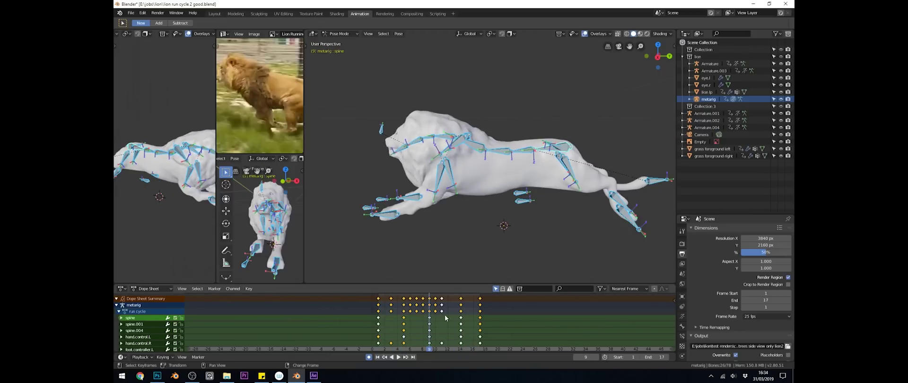
pyautogui.rightClick(460, 317)
pyautogui.rightClick(480, 318)
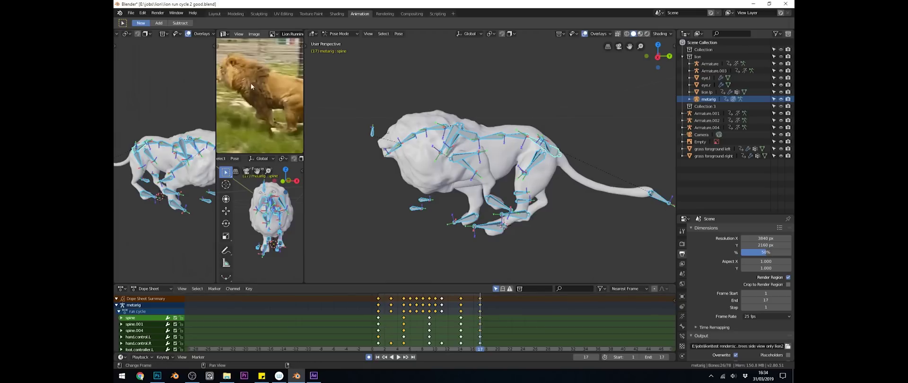
pyautogui.rightClick(378, 318)
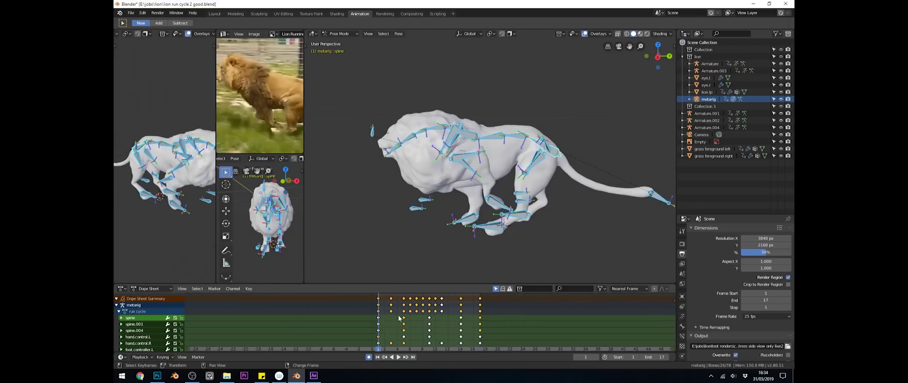
pyautogui.rightClick(405, 318)
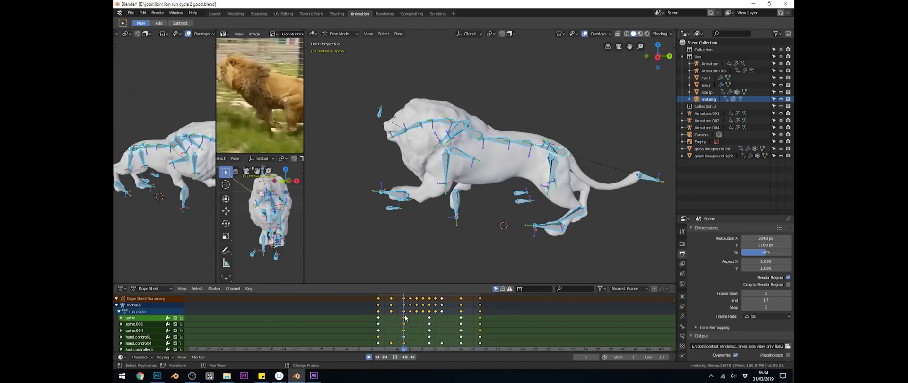
pyautogui.rightClick(429, 318)
pyautogui.rightClick(461, 318)
pyautogui.rightClick(481, 318)
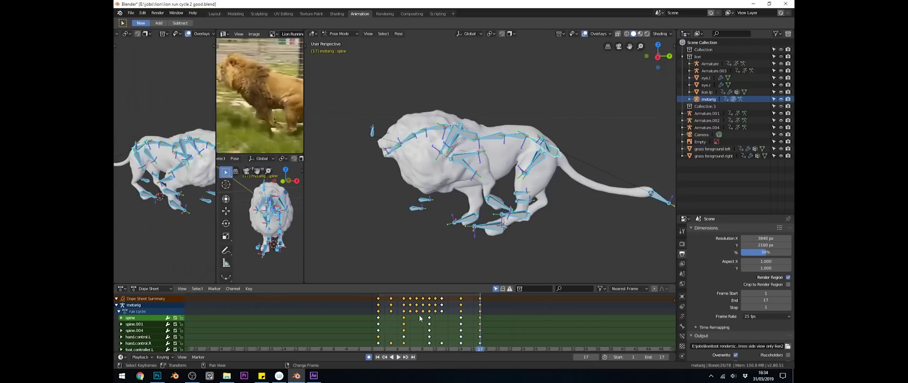
pyautogui.rightClick(379, 318)
# Step: Replay the run cycle and scrub it back to frames 5 and 14
pyautogui.press('space')
pyautogui.press('space')
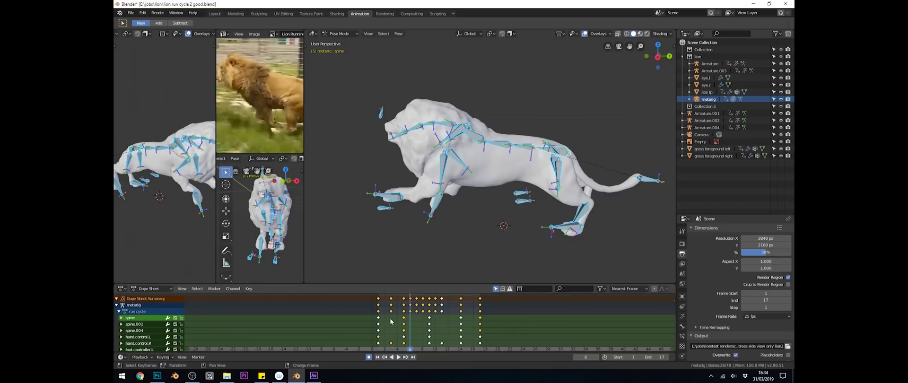
pyautogui.press('space')
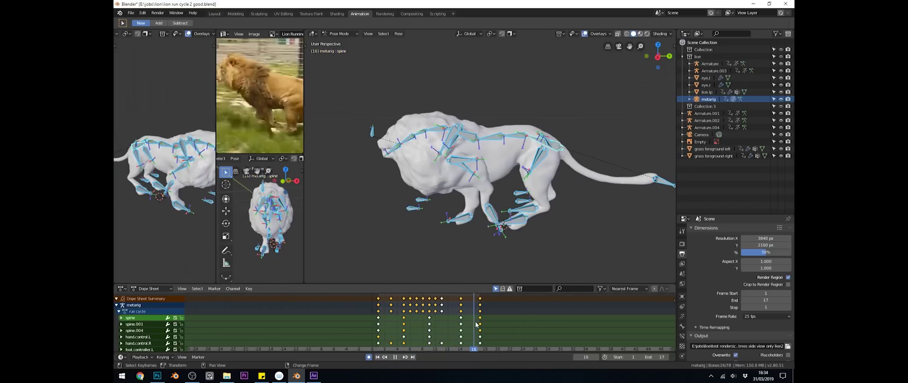
pyautogui.press('space')
pyautogui.rightClick(439, 322)
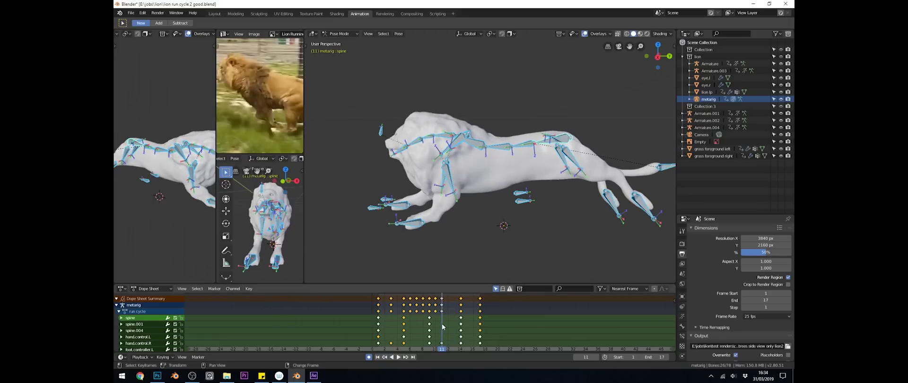
pyautogui.moveTo(444, 326); pyautogui.dragTo(475, 334)
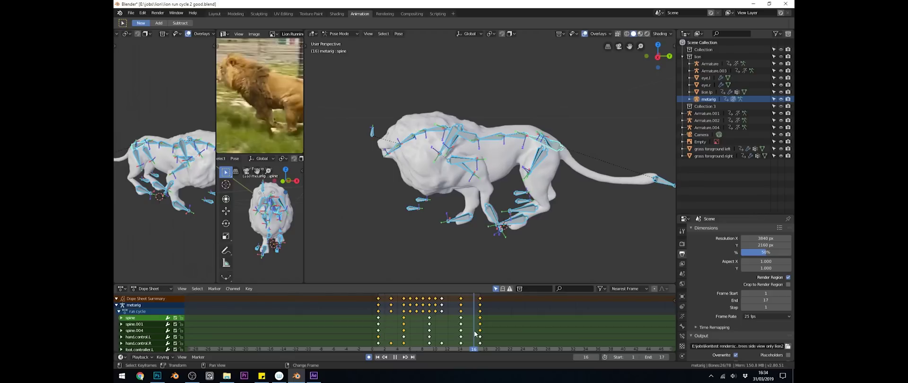
pyautogui.press('space')
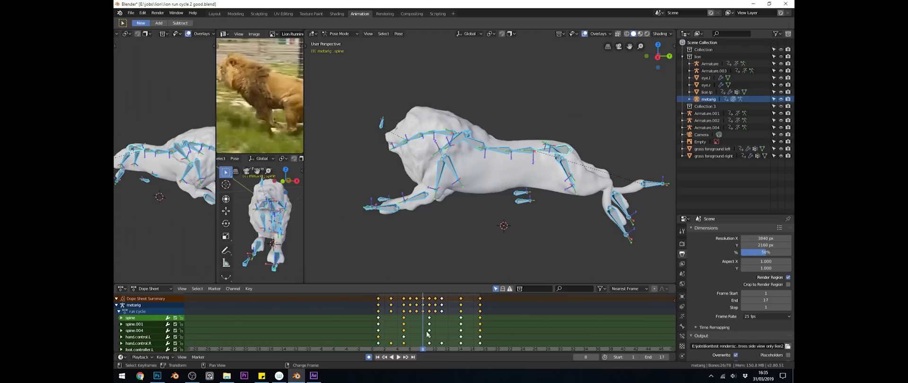
pyautogui.press('space')
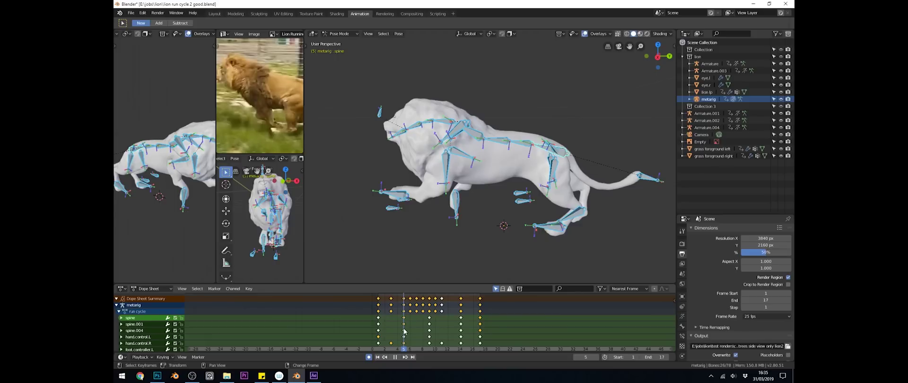
pyautogui.moveTo(436, 331); pyautogui.dragTo(392, 330)
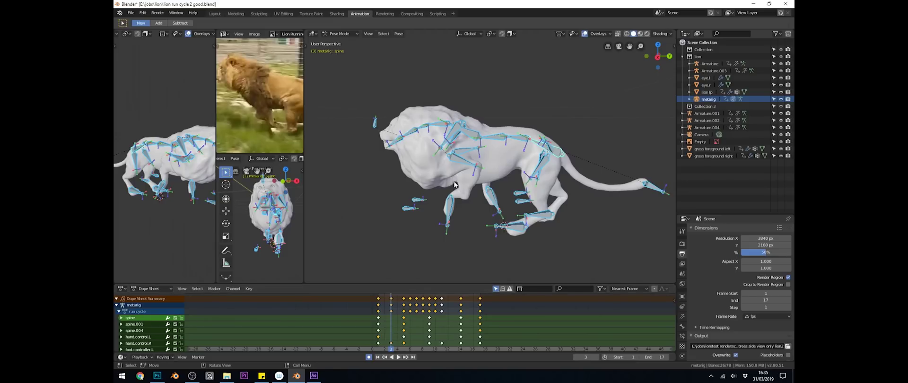
pyautogui.press('space')
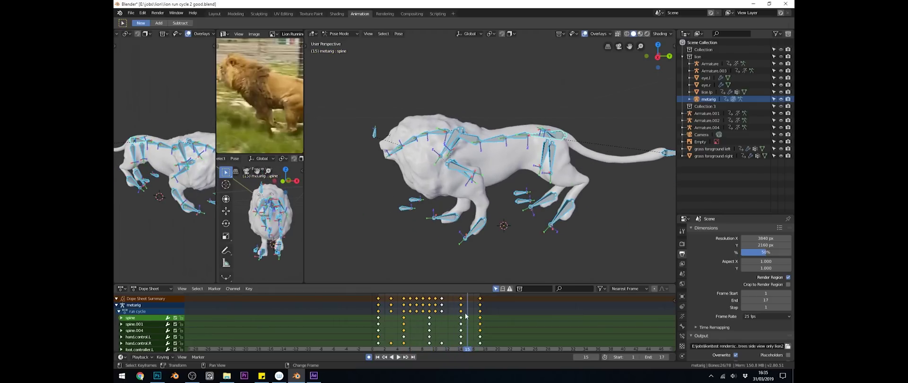
# Step: Orbit to the lion's front to watch the cycle, then return to a side view and stop at frame 5
pyautogui.press('r')
pyautogui.moveTo(469, 181); pyautogui.dragTo(492, 224)
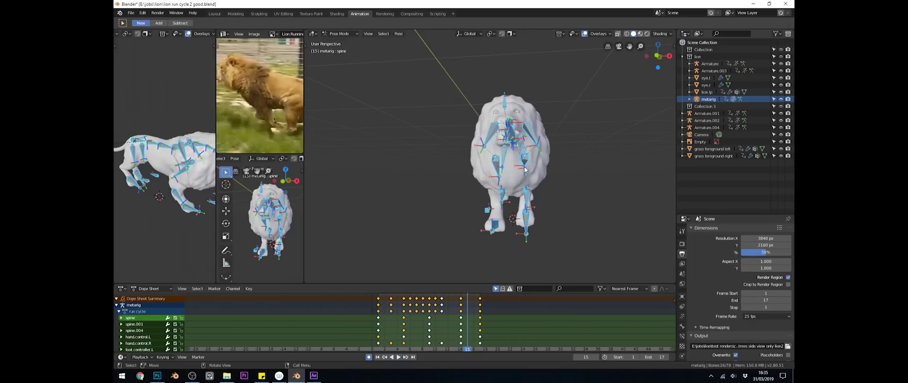
pyautogui.press('space')
pyautogui.rightClick(521, 203)
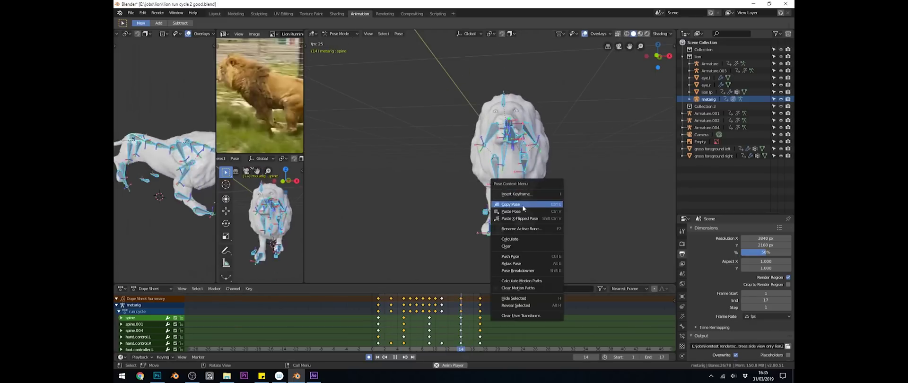
pyautogui.moveTo(589, 126); pyautogui.dragTo(484, 233)
pyautogui.press('space')
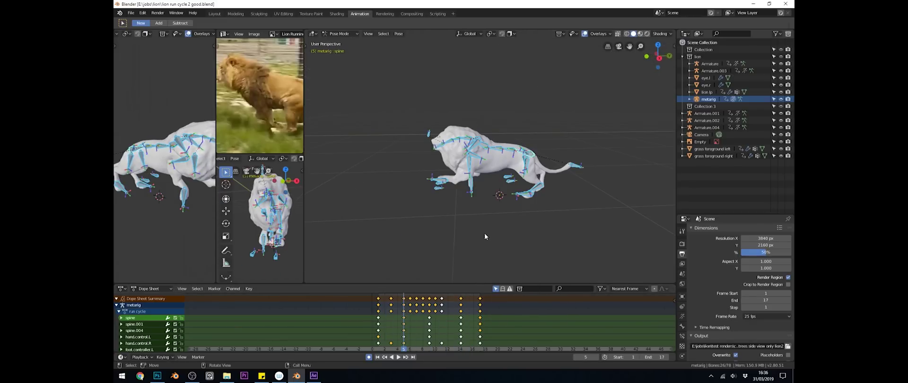
# Step: In After Effects, hide every layer except the trees background, then go to Photoshop's foreground trees file
pyautogui.hotkey('alt', 'Tab')
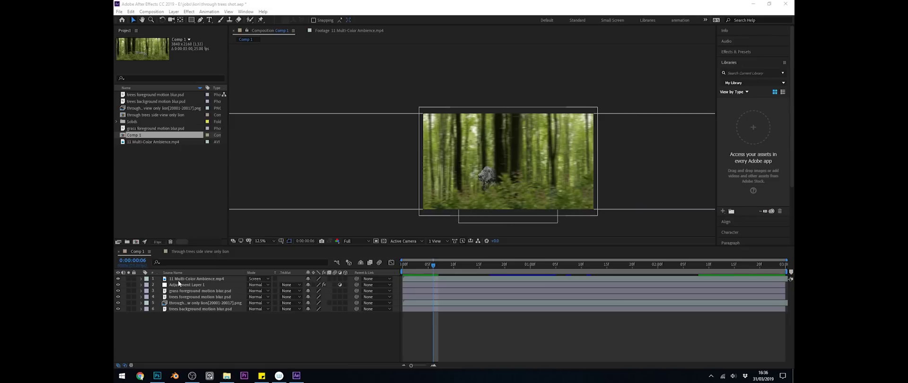
pyautogui.keyDown('alt'); pyautogui.click(117, 309); pyautogui.keyUp('alt')
pyautogui.scroll(2, 431, 193)
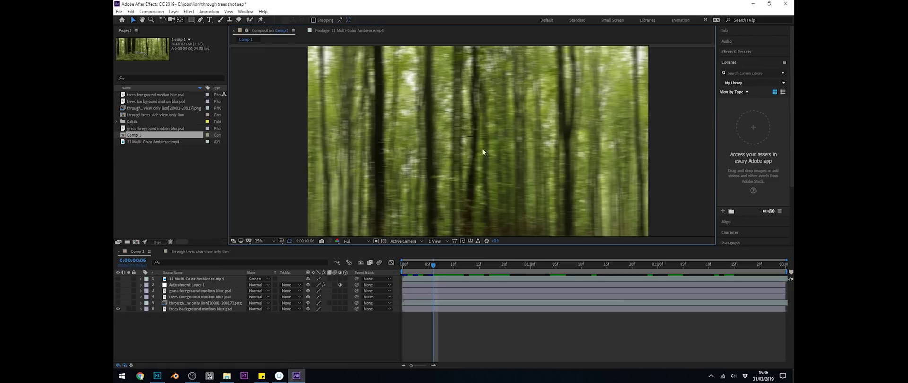
pyautogui.hotkey('alt', 'Tab')
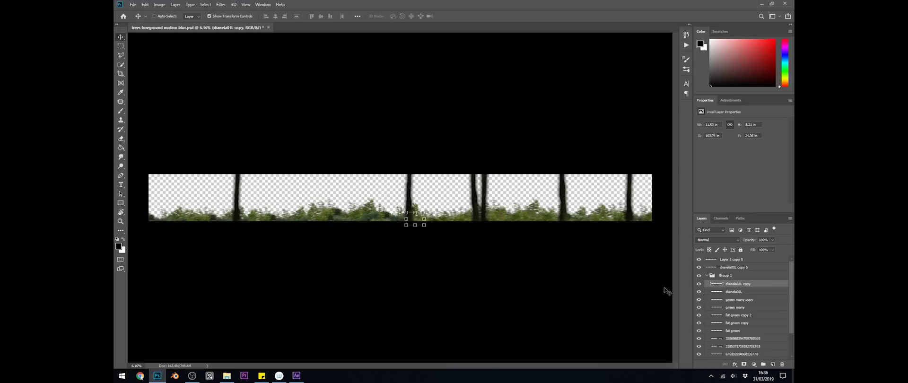
# Step: Hide Group 1's foliage layers so only the warped forest photo remains mid-strip
pyautogui.click(700, 275)
pyautogui.scroll(-2, 703, 280)
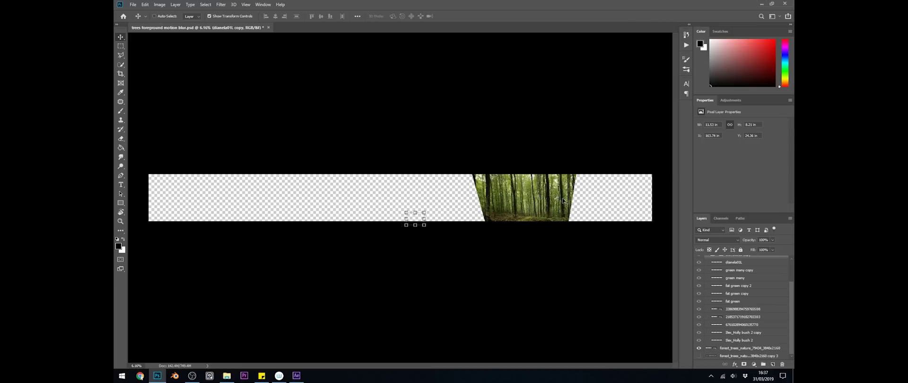
pyautogui.scroll(3, 552, 213)
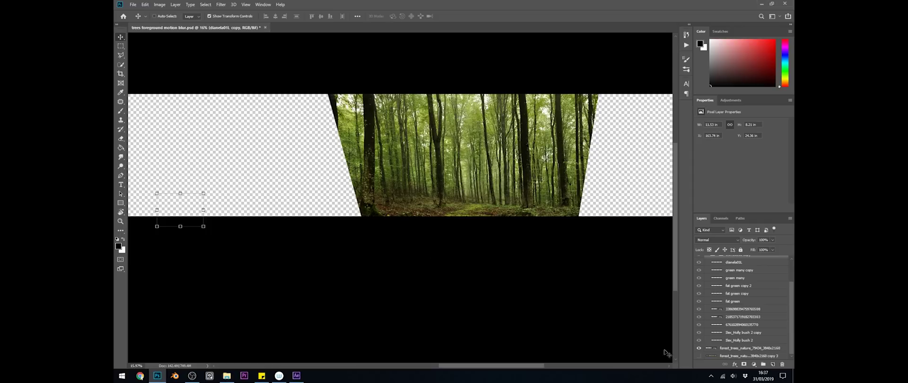
# Step: Show the bottom blurred forest layer and zoom out to view the whole strip
pyautogui.click(700, 356)
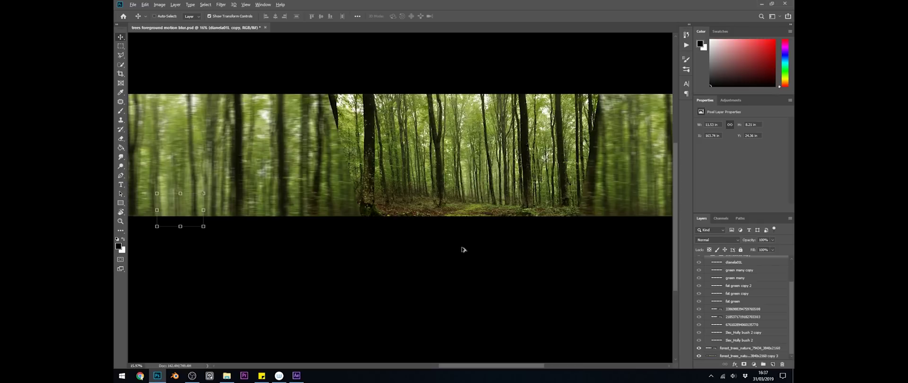
pyautogui.scroll(-2, 462, 249)
pyautogui.scroll(-2, 463, 249)
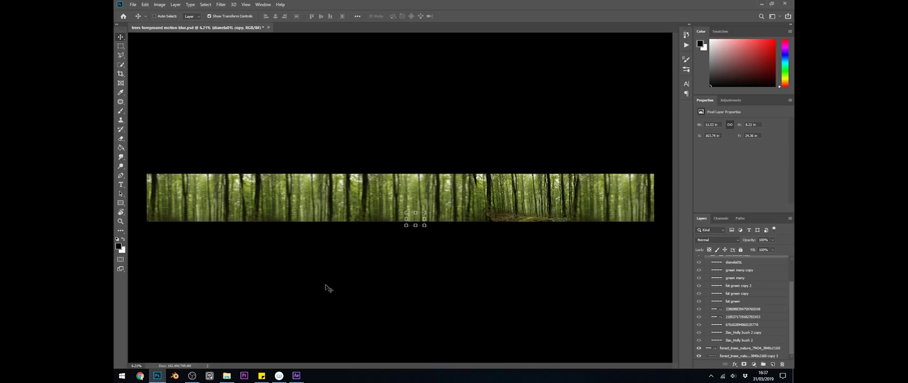
# Step: Preview the trees background in Comp 1, scrubbing to 0:00:01:12, with a brief check of Photoshop
pyautogui.click(296, 375)
pyautogui.moveTo(400, 266); pyautogui.dragTo(484, 273)
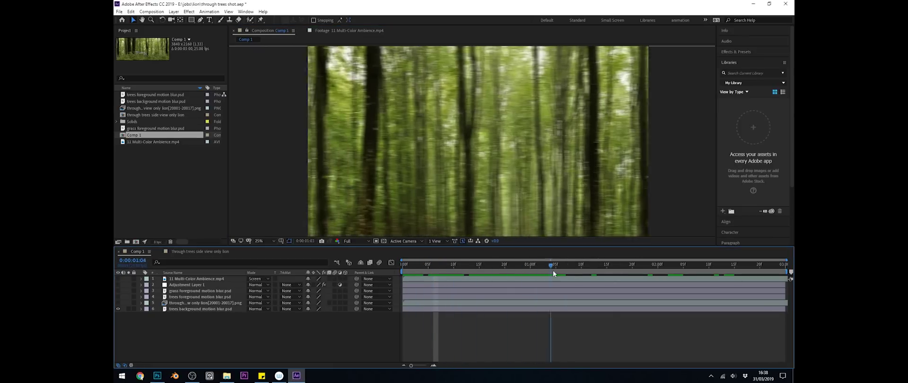
pyautogui.moveTo(554, 274); pyautogui.dragTo(640, 267)
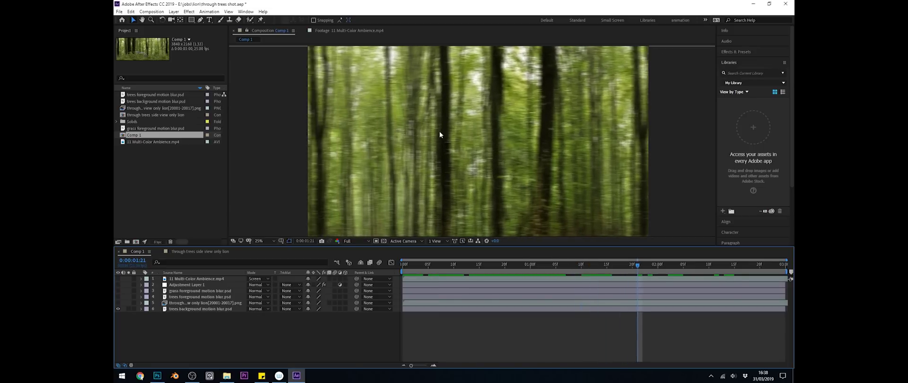
pyautogui.hotkey('alt', 'Tab')
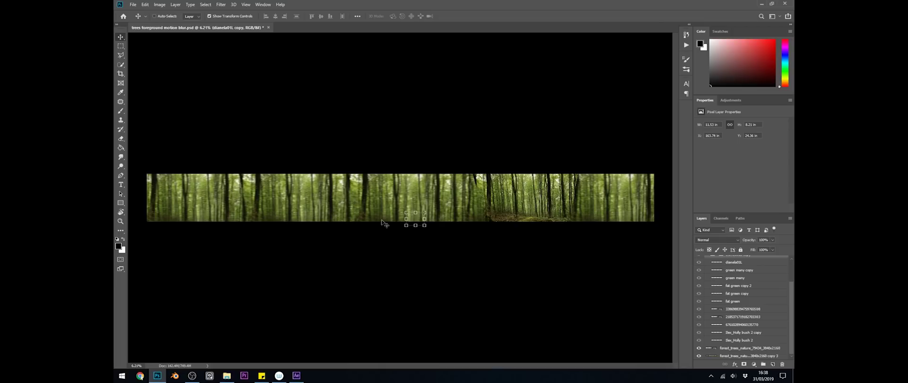
pyautogui.hotkey('alt', 'Tab')
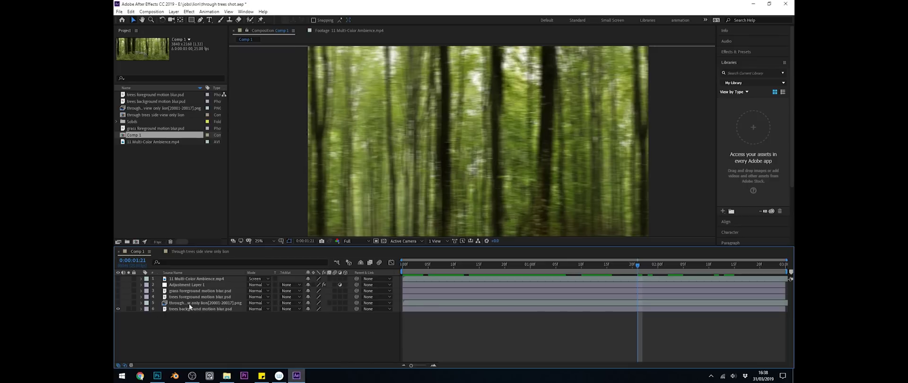
# Step: Show the lion and background layers plus the blurred foreground trees, then preview the opening frames
pyautogui.moveTo(117, 303); pyautogui.dragTo(117, 309)
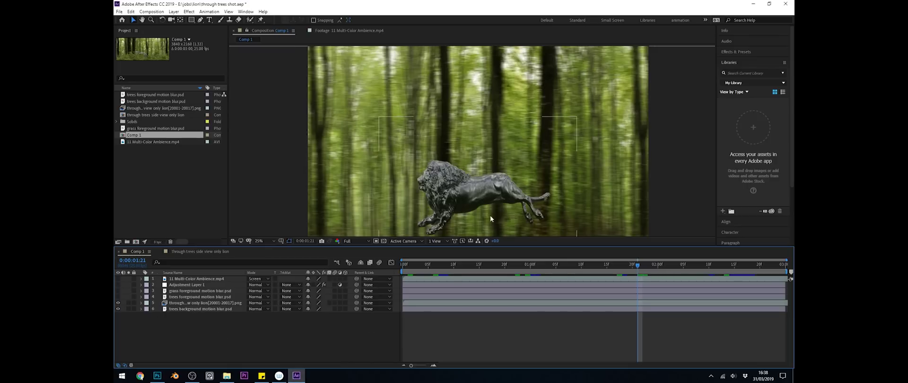
pyautogui.moveTo(406, 267); pyautogui.dragTo(582, 266)
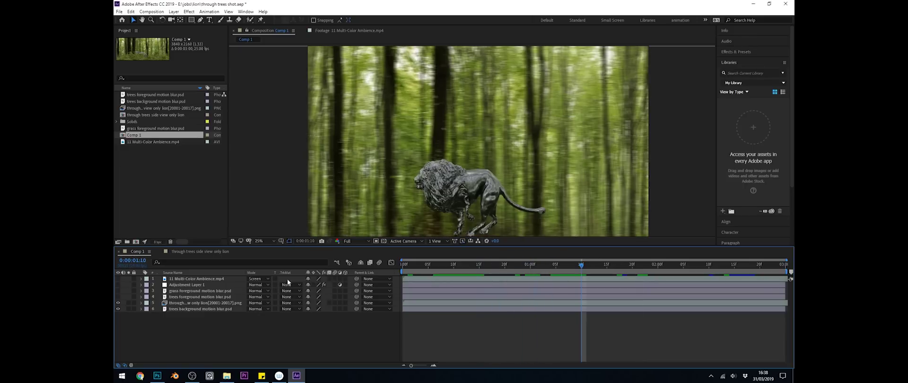
pyautogui.click(119, 297)
pyautogui.moveTo(408, 266); pyautogui.dragTo(543, 271)
pyautogui.press('space')
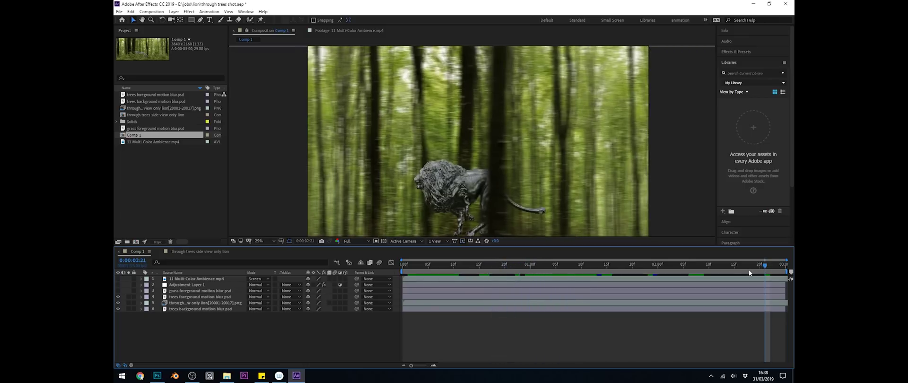
pyautogui.click(158, 375)
pyautogui.scroll(2, 727, 283)
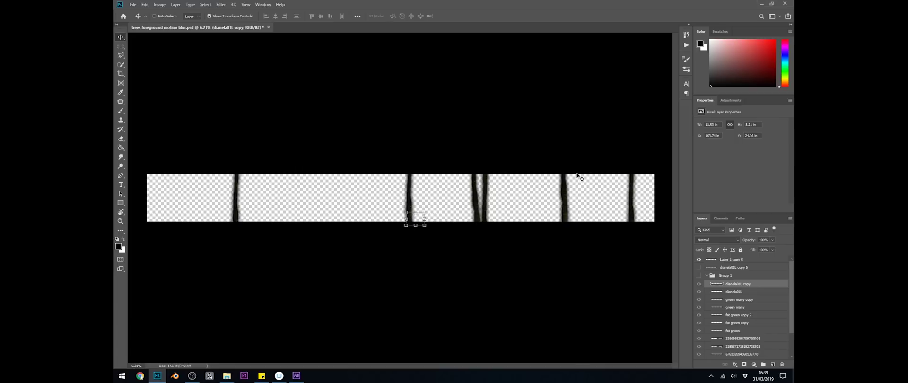
pyautogui.hotkey('alt', 'Tab')
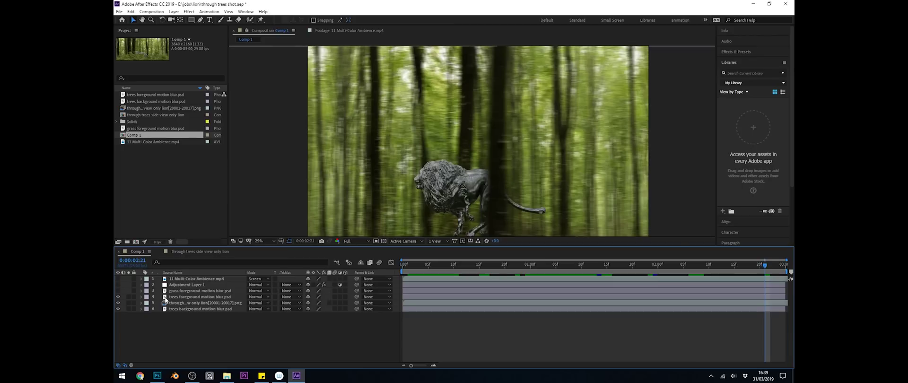
# Step: Show layer 3, grass foreground motion blur.psd, and scrub the opening frames before returning to Photoshop
pyautogui.click(118, 291)
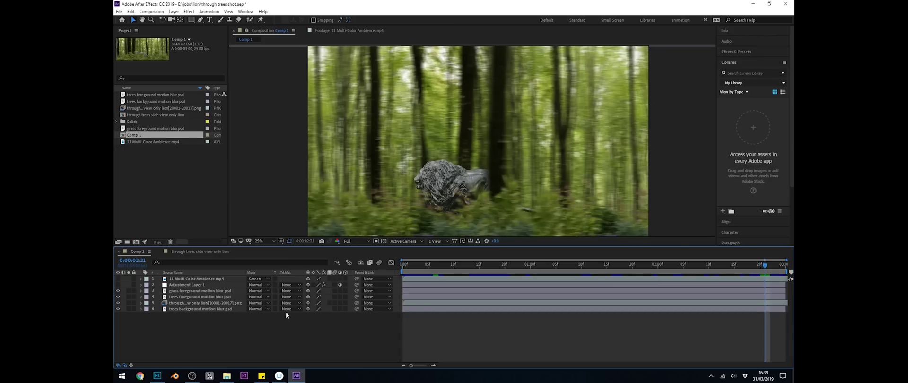
pyautogui.moveTo(406, 266); pyautogui.dragTo(617, 273)
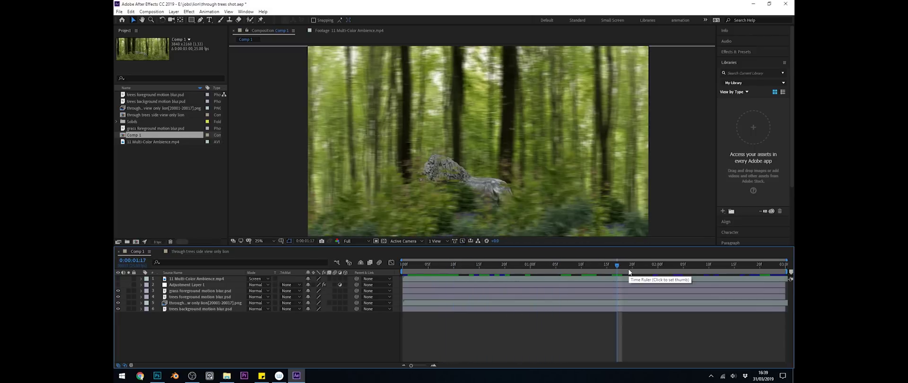
pyautogui.hotkey('alt', 'Tab')
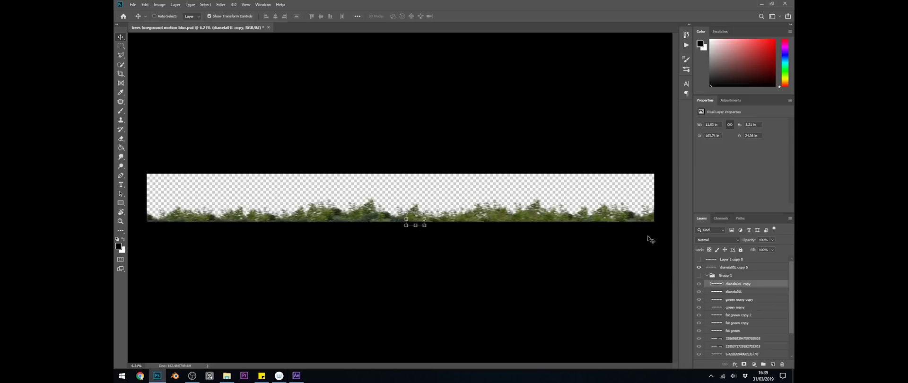
# Step: Compare the blurred grass layer against the sharp plants by hiding and reshowing dianela01L copy 5
pyautogui.click(699, 268)
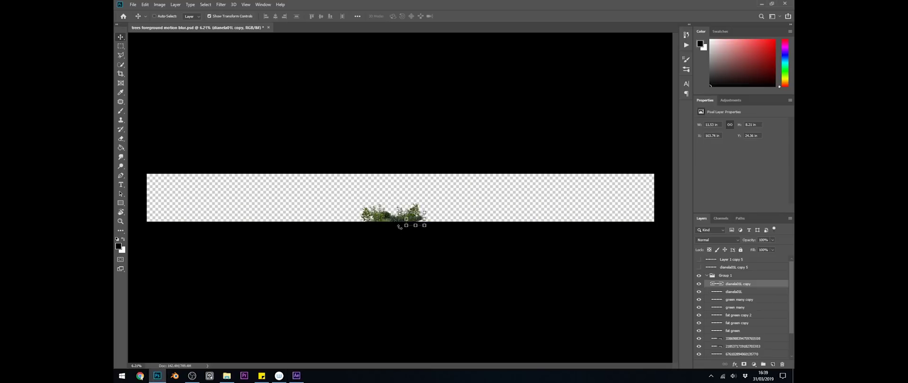
pyautogui.scroll(3, 400, 227)
pyautogui.scroll(1, 397, 226)
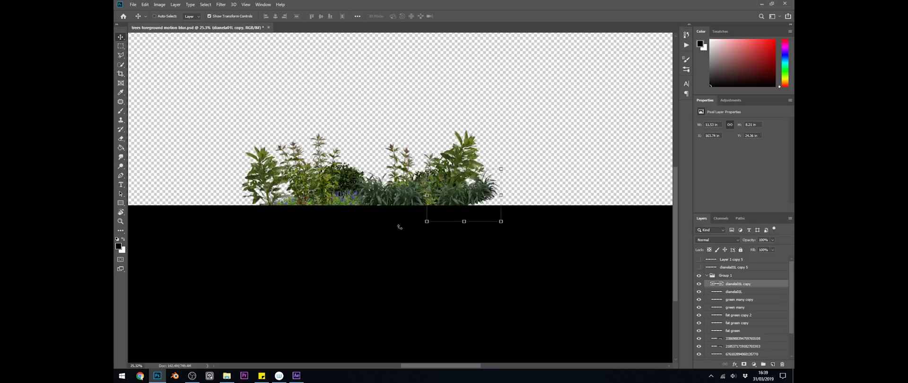
pyautogui.moveTo(390, 226); pyautogui.dragTo(394, 273)
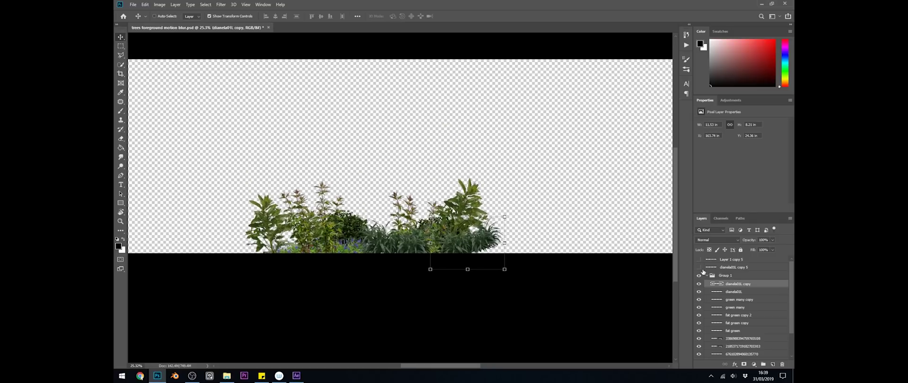
pyautogui.click(700, 267)
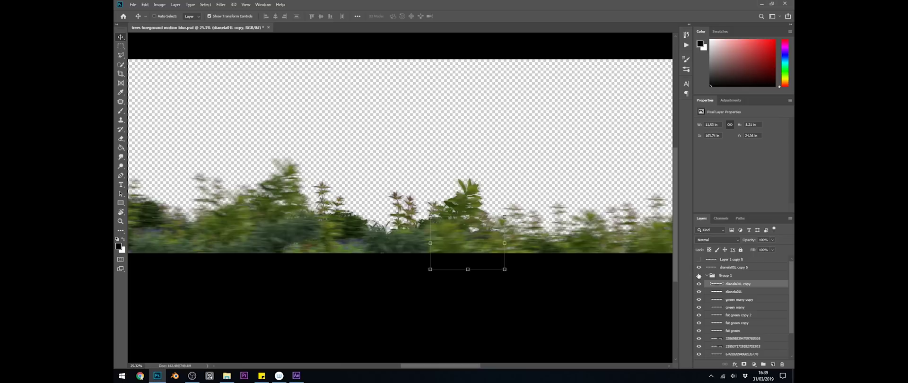
# Step: Hide Group 1's sharp plants and bring up the Image > Adjustments menu
pyautogui.click(699, 276)
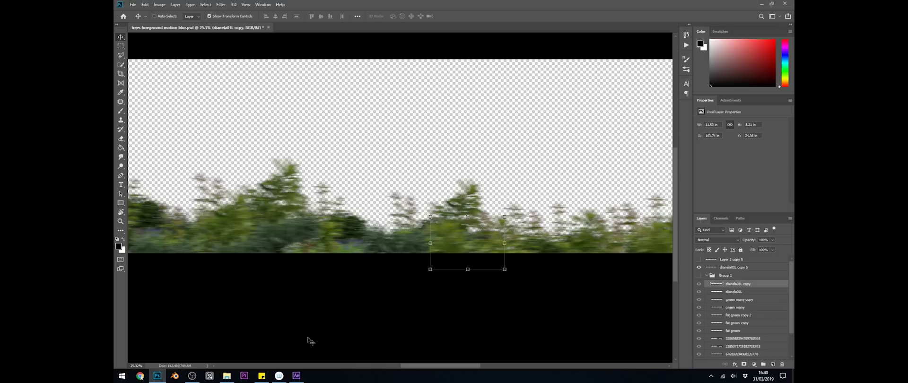
pyautogui.click(160, 5)
pyautogui.moveTo(165, 25)
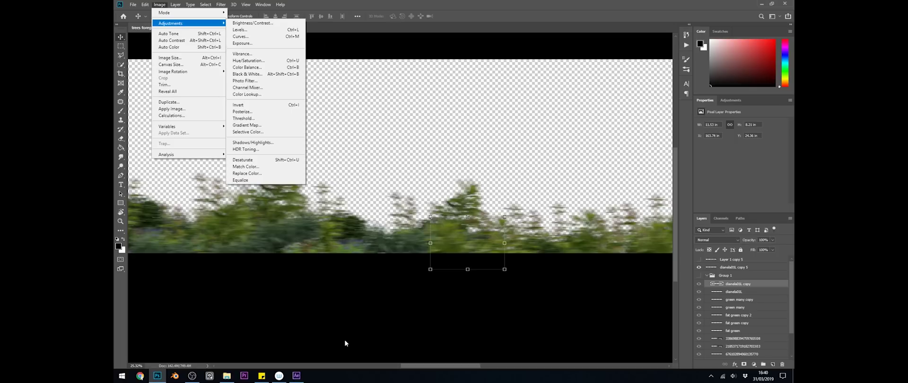
# Step: Switch on Adjustment Layer 1 and preview its lens flare over the shot's first second
pyautogui.moveTo(304, 376)
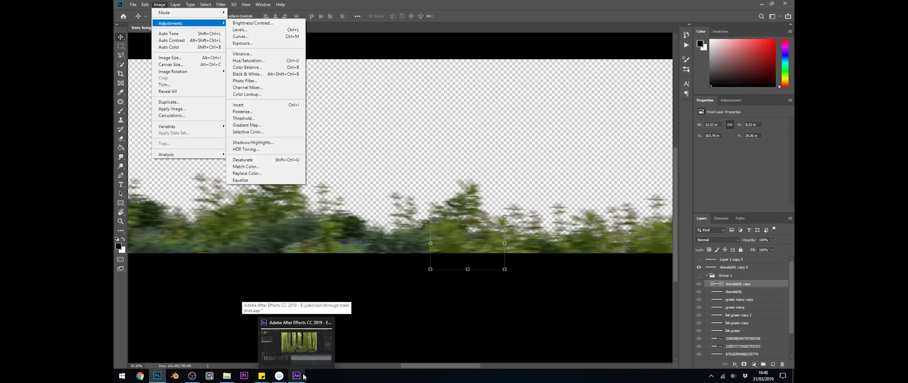
pyautogui.click(301, 376)
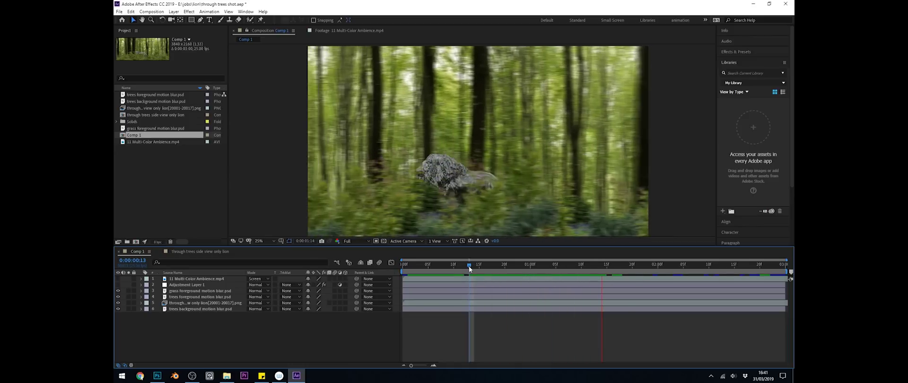
pyautogui.press('space')
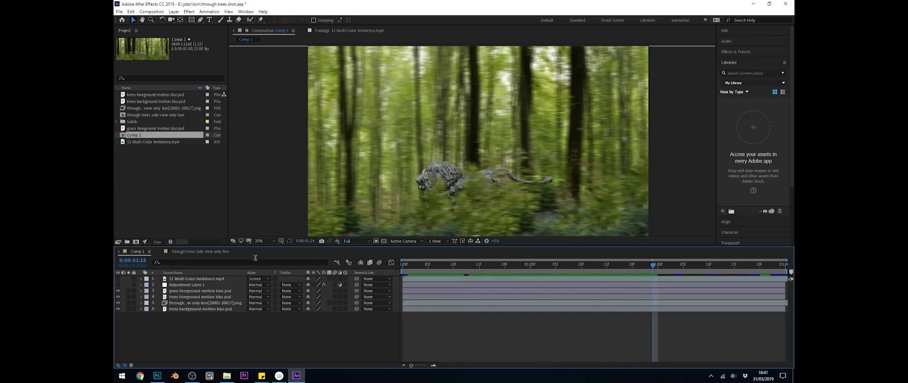
pyautogui.click(118, 284)
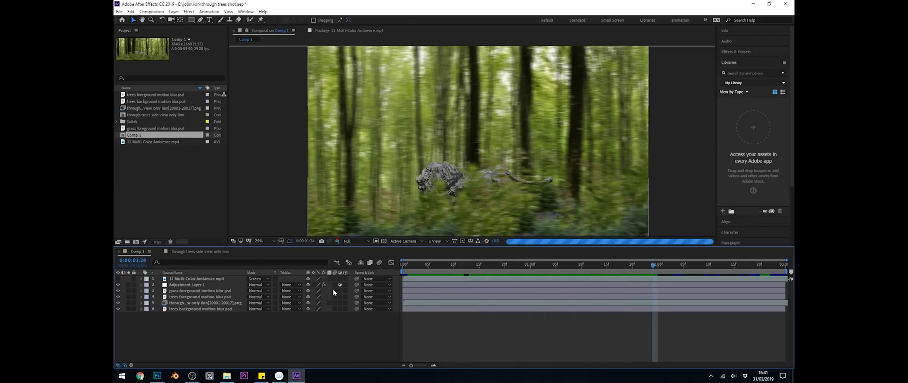
pyautogui.click(464, 266)
pyautogui.press('space')
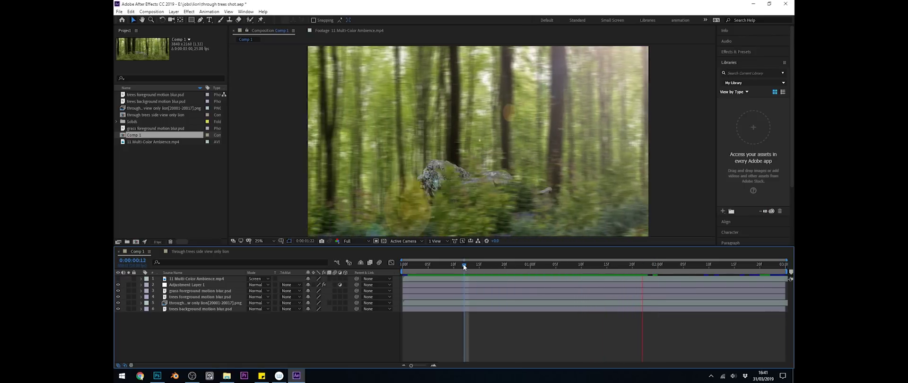
pyautogui.click(449, 267)
pyautogui.moveTo(448, 266); pyautogui.dragTo(612, 267)
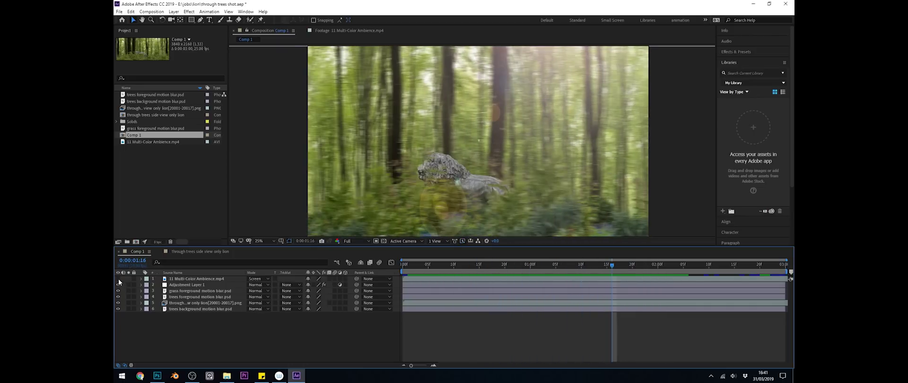
# Step: Show layer 1 and open 11 Multi-Color Ambience.mp4 in the Footage viewer
pyautogui.click(118, 279)
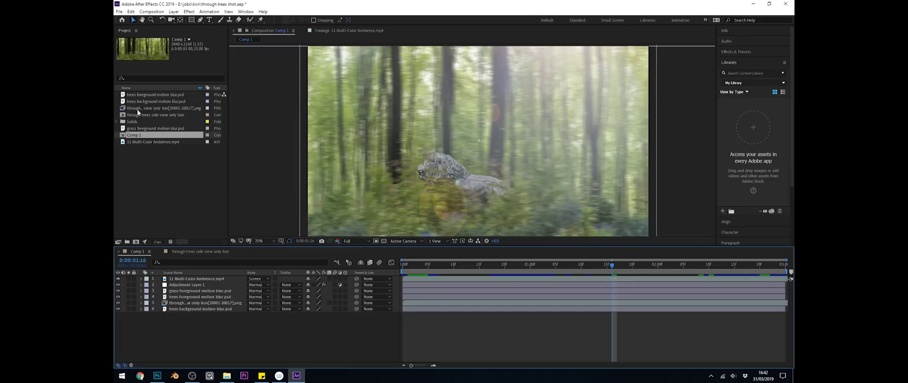
pyautogui.doubleClick(152, 142)
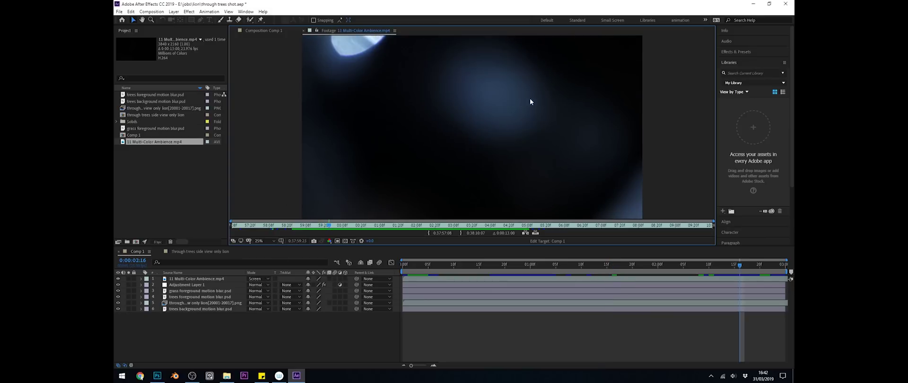
# Step: Return to Comp 1 near one second and toggle the light leak to compare, leaving it on
pyautogui.click(470, 266)
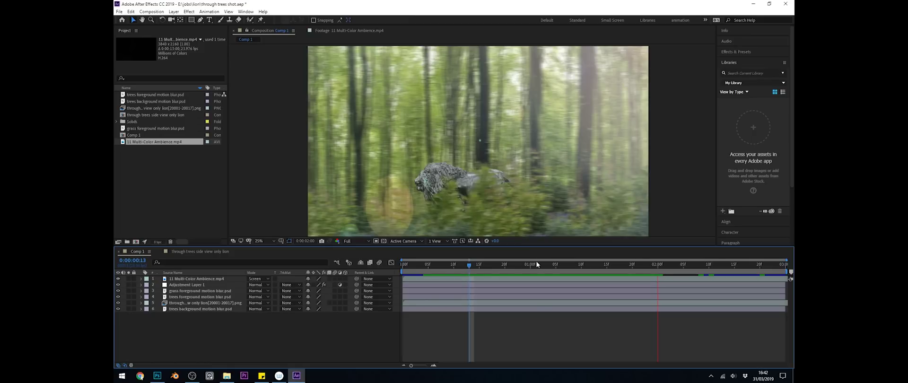
pyautogui.click(547, 264)
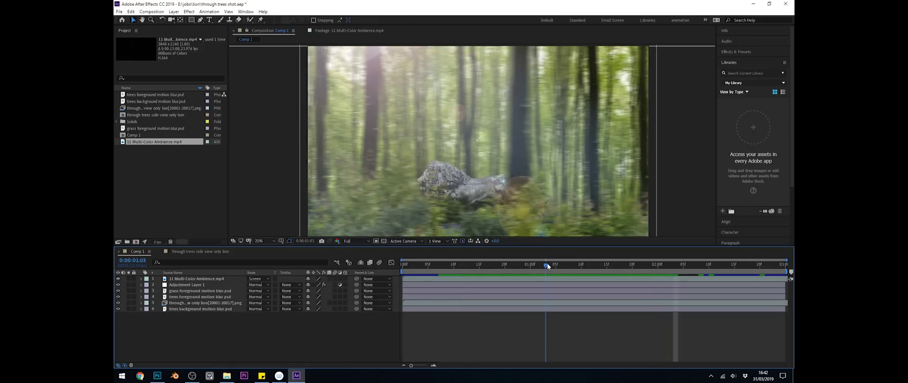
pyautogui.click(118, 279)
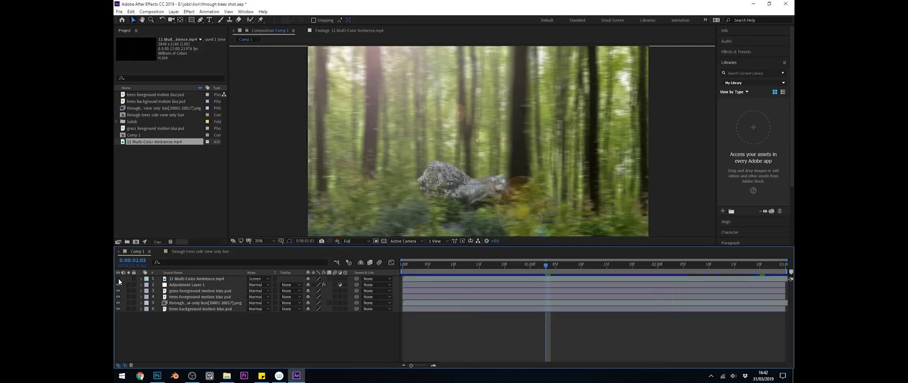
pyautogui.click(117, 279)
pyautogui.click(118, 278)
pyautogui.click(117, 279)
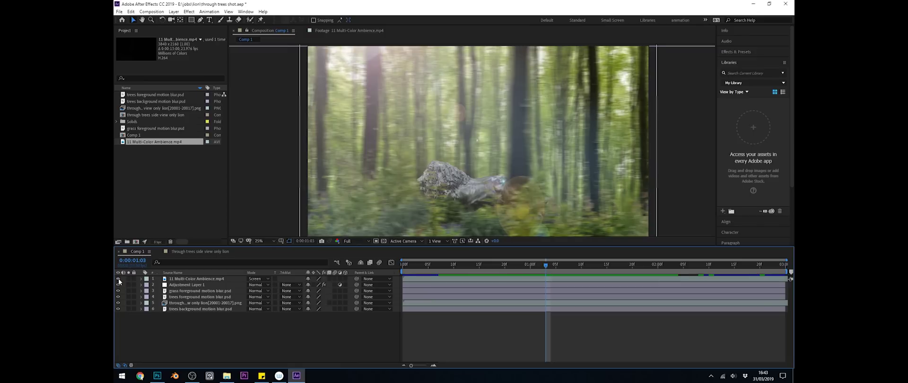